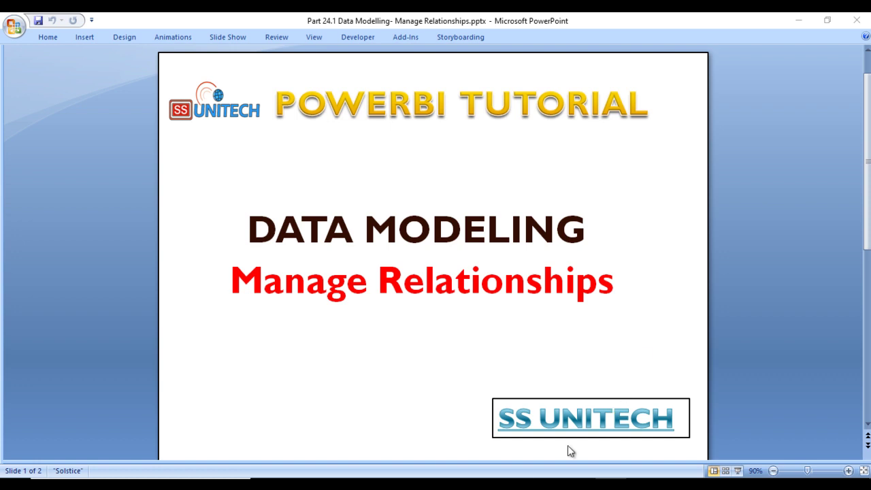
# Switch from the PowerPoint Data Modeling title slide to the Power BI report
pyautogui.hotkey('alt', 'Tab')
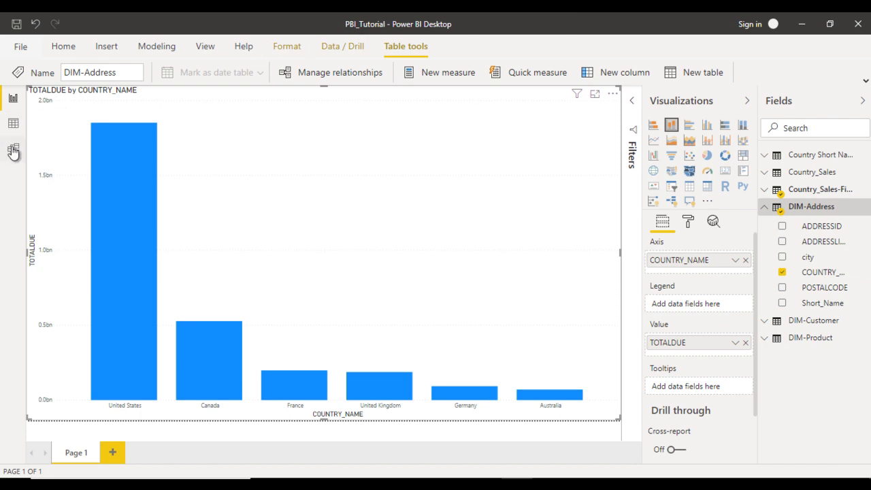
# Show Model view with the Properties pane hidden and review the Manage relationships list
pyautogui.click(13, 151)
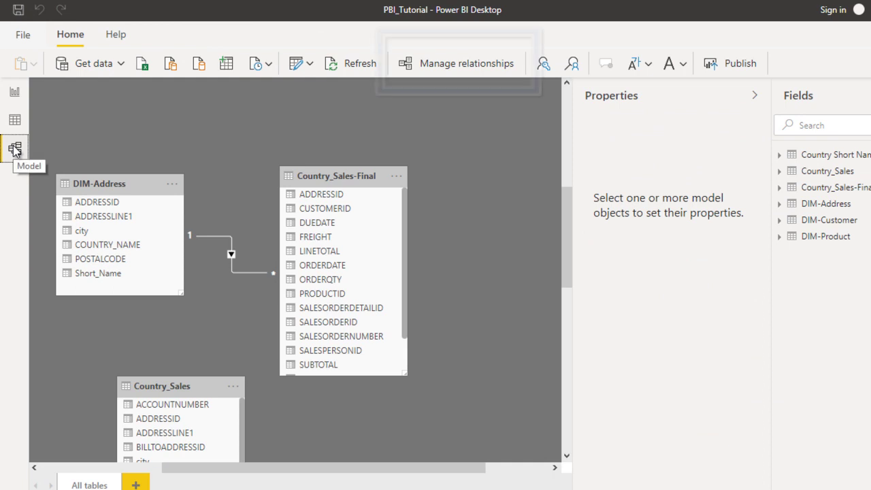
pyautogui.click(758, 97)
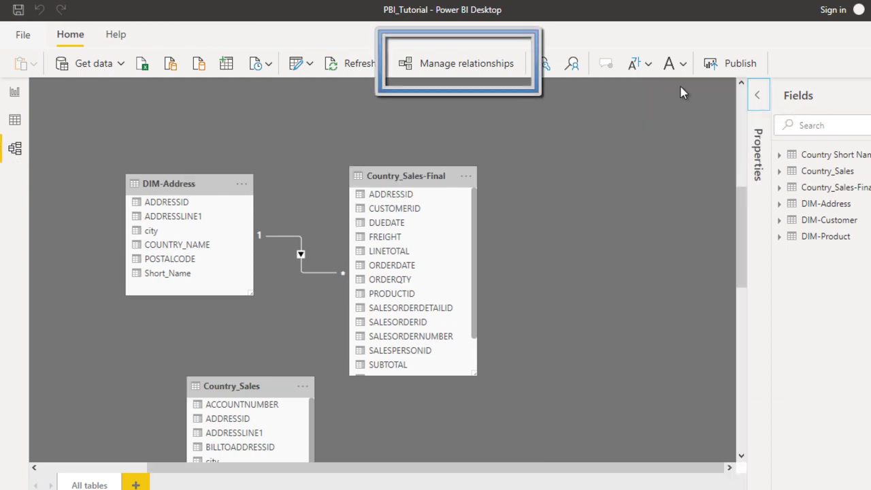
pyautogui.click(470, 66)
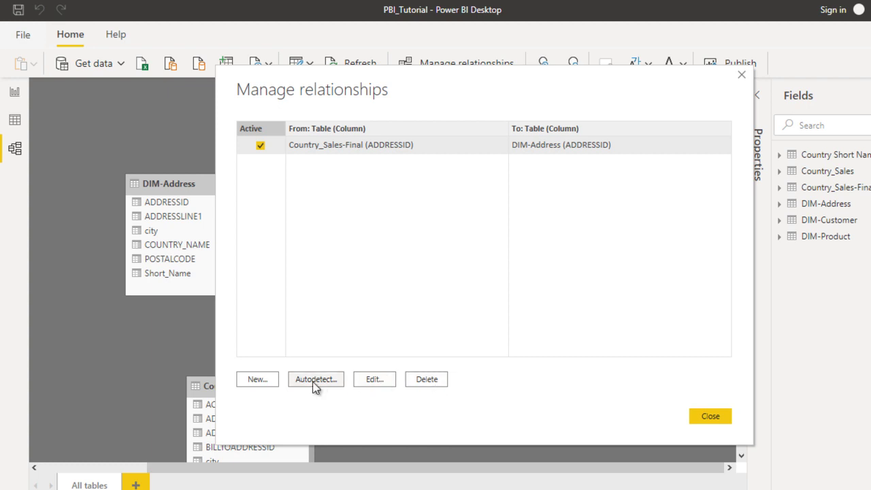
# Save the report and review the Current File Data Load relationship options, cancelling without changes
pyautogui.click(714, 417)
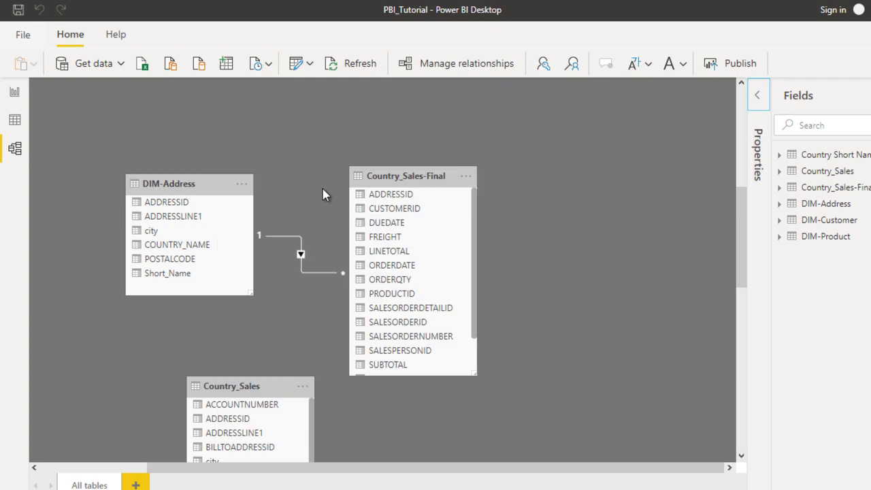
pyautogui.click(20, 7)
pyautogui.click(24, 40)
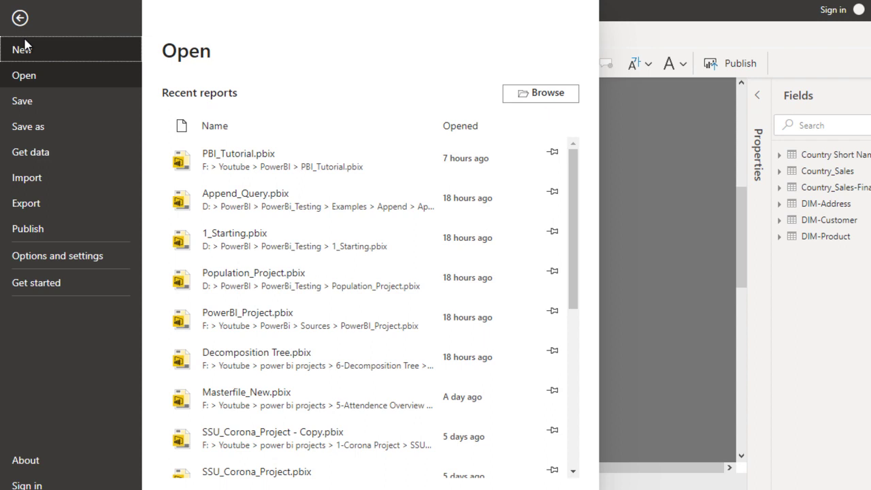
pyautogui.click(74, 258)
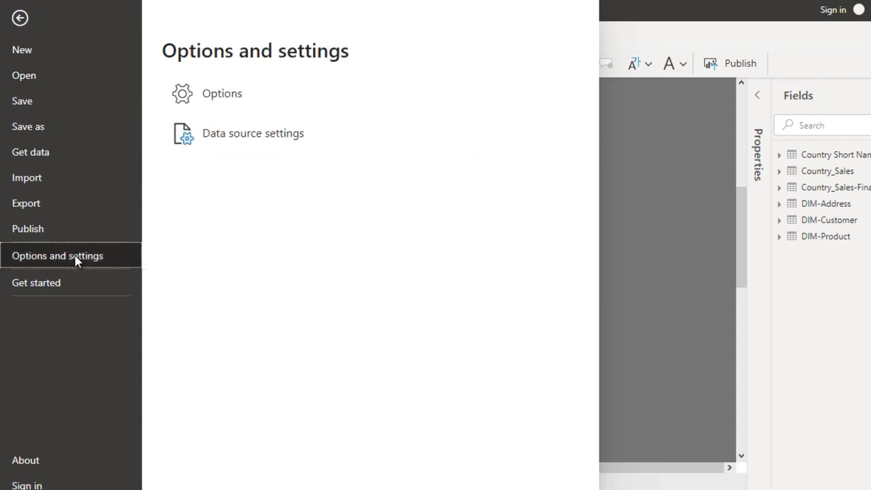
pyautogui.click(251, 102)
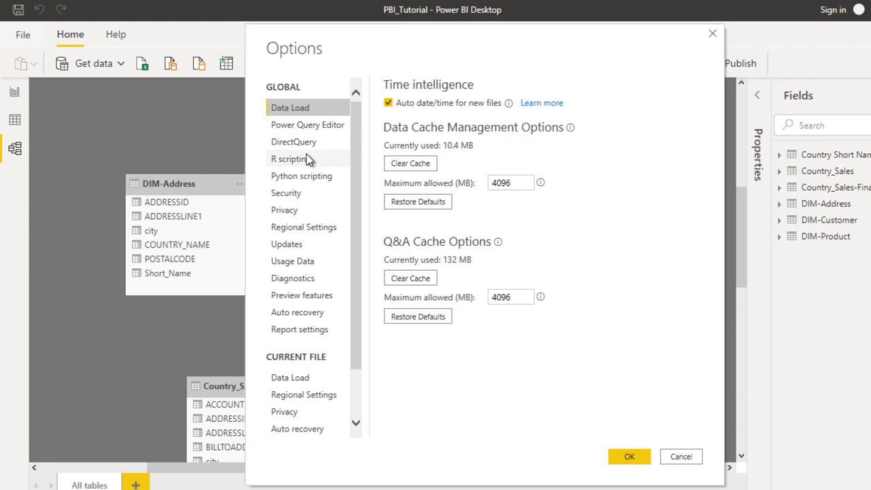
pyautogui.click(304, 384)
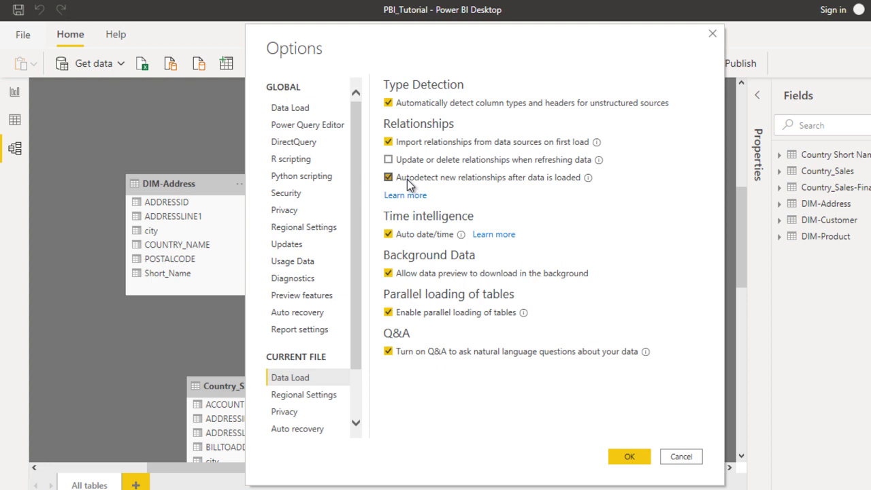
pyautogui.click(407, 179)
pyautogui.click(689, 459)
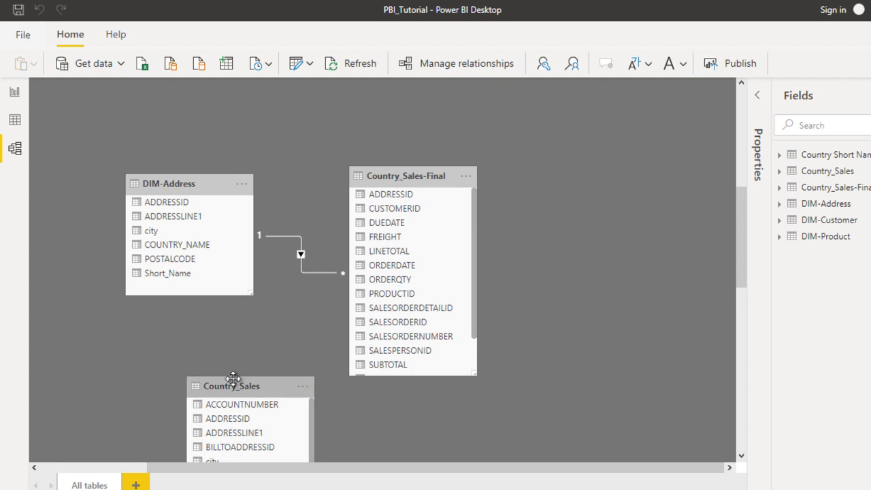
# Move the Country_Sales table to the right side of the model canvas
pyautogui.moveTo(228, 386); pyautogui.dragTo(745, 218)
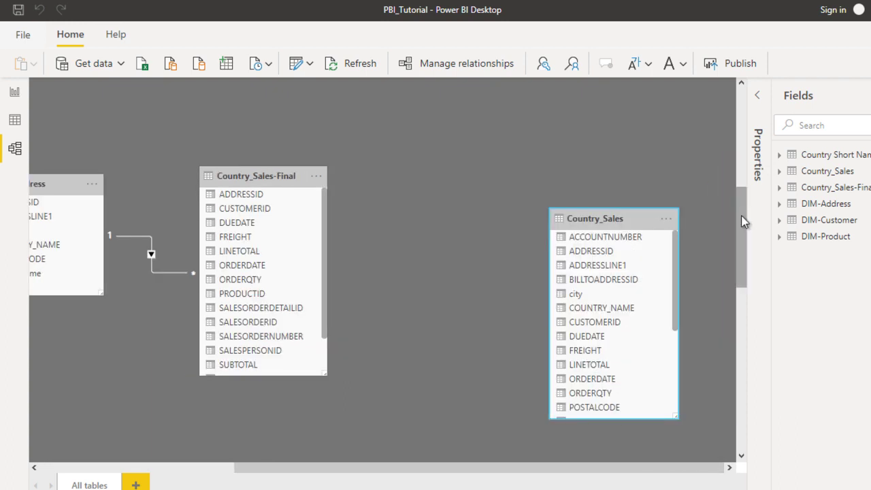
pyautogui.click(189, 468)
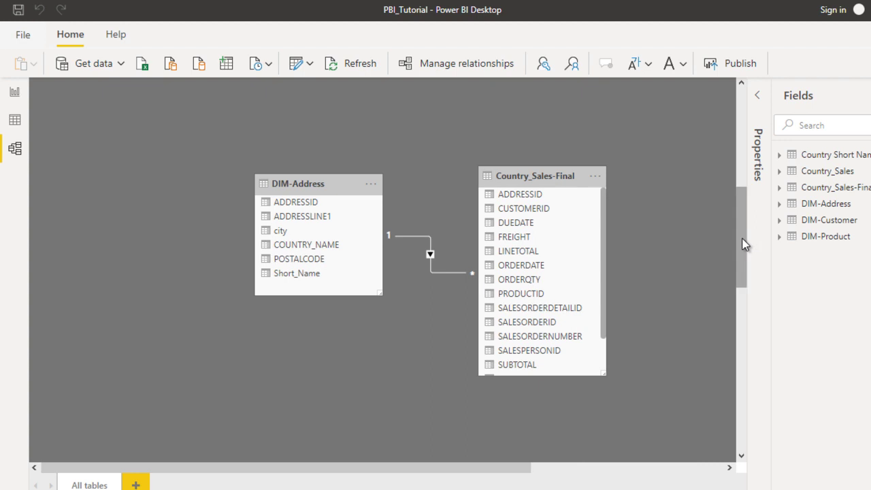
pyautogui.moveTo(744, 245); pyautogui.dragTo(745, 212)
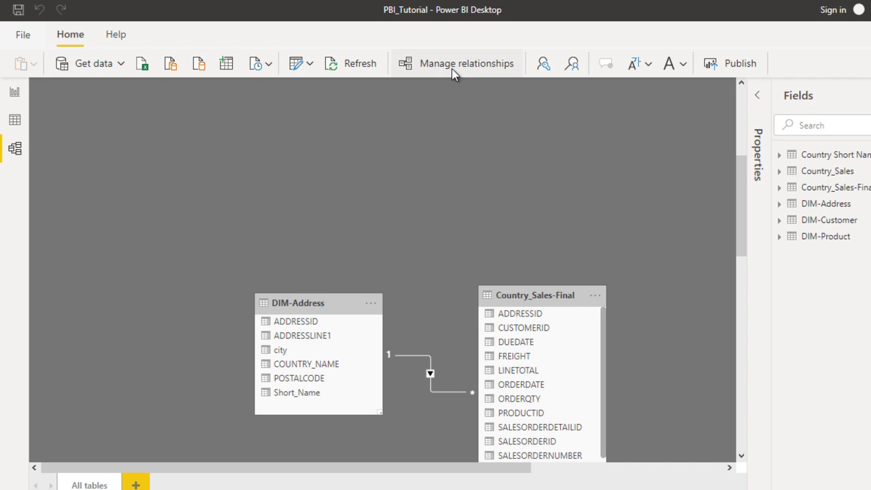
# Create a new many-to-one relationship linking Country_Sales-Final and DIM-Customer on CUSTOMERID
pyautogui.click(421, 65)
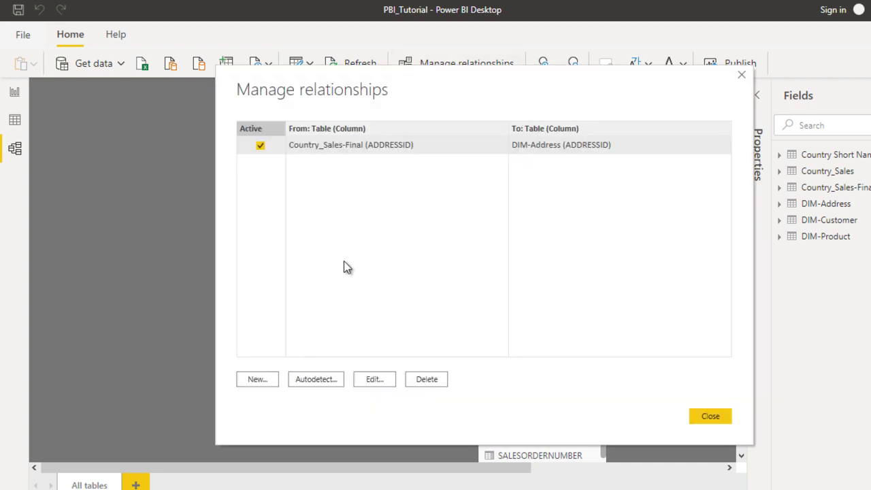
pyautogui.click(262, 381)
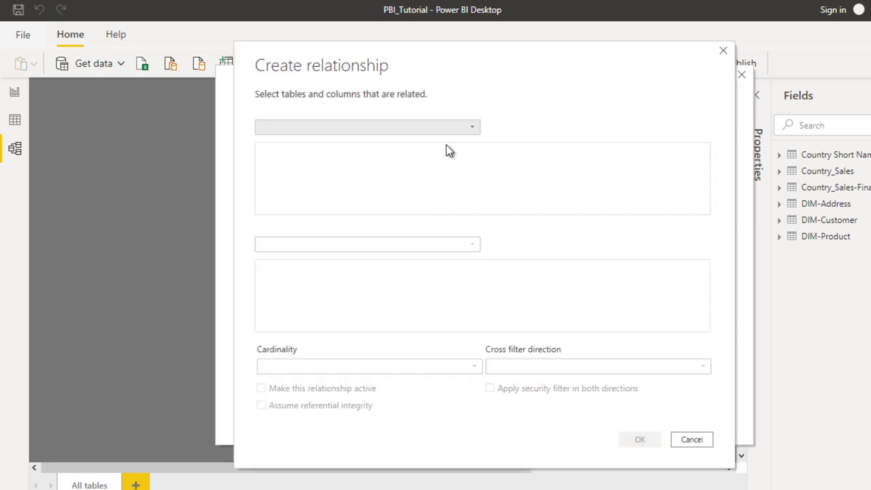
pyautogui.click(394, 132)
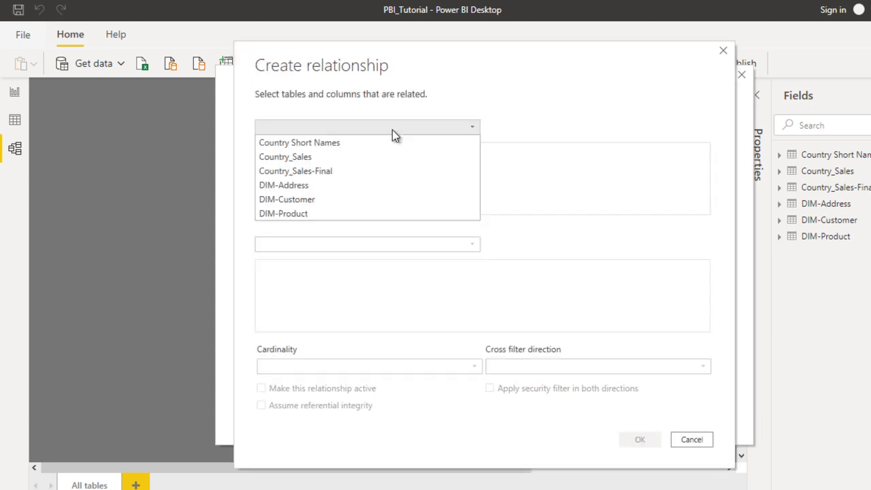
pyautogui.click(360, 172)
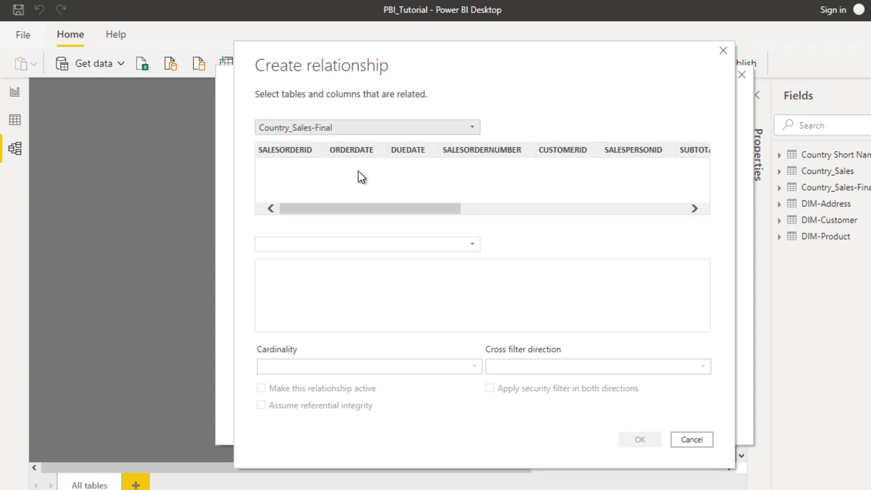
pyautogui.click(320, 248)
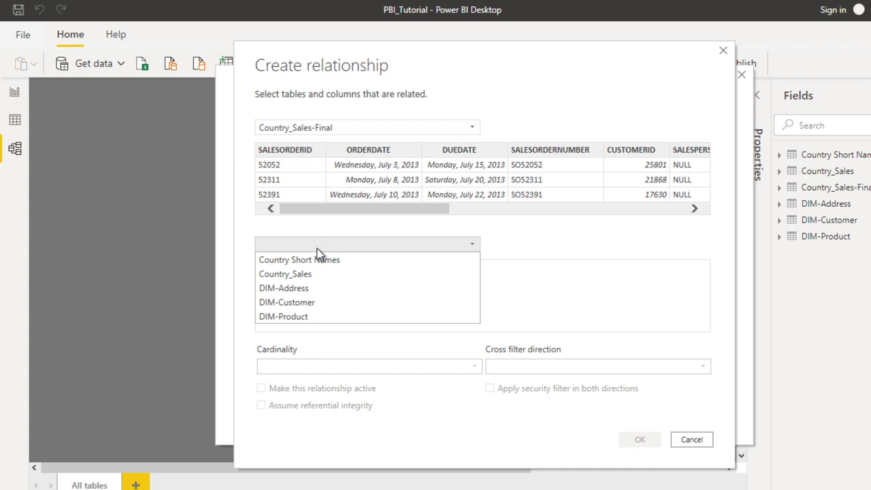
pyautogui.click(313, 305)
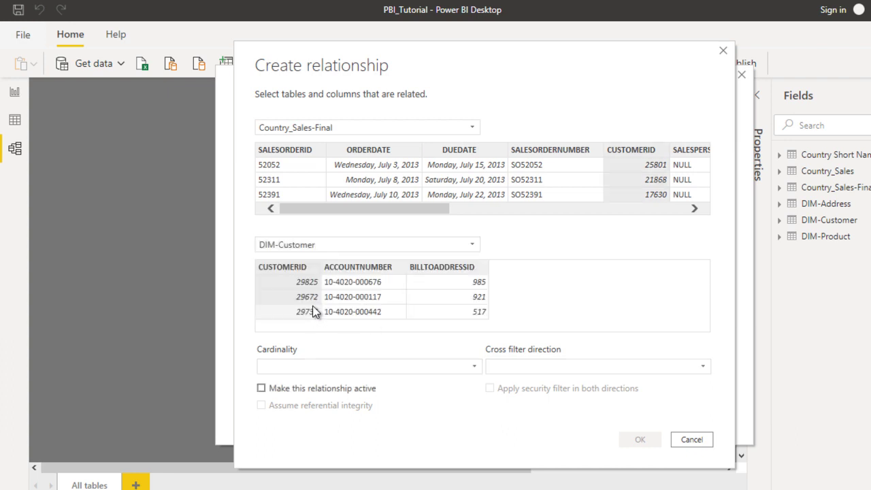
pyautogui.click(313, 306)
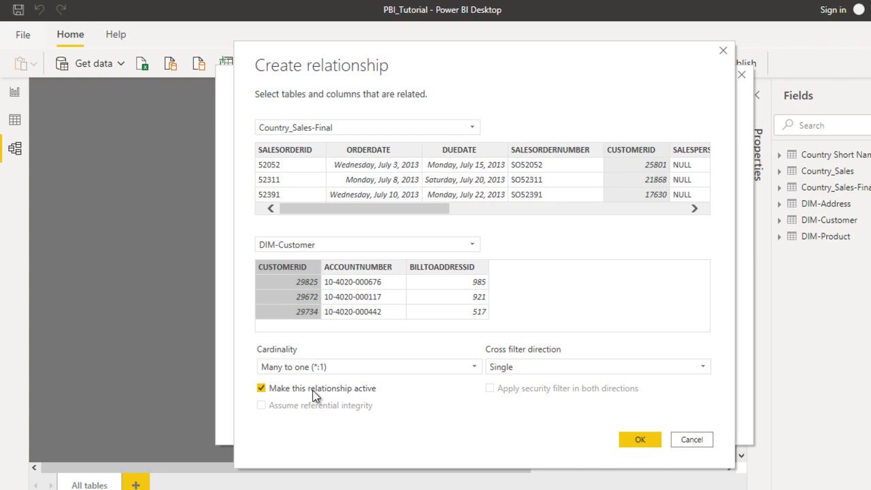
pyautogui.click(635, 443)
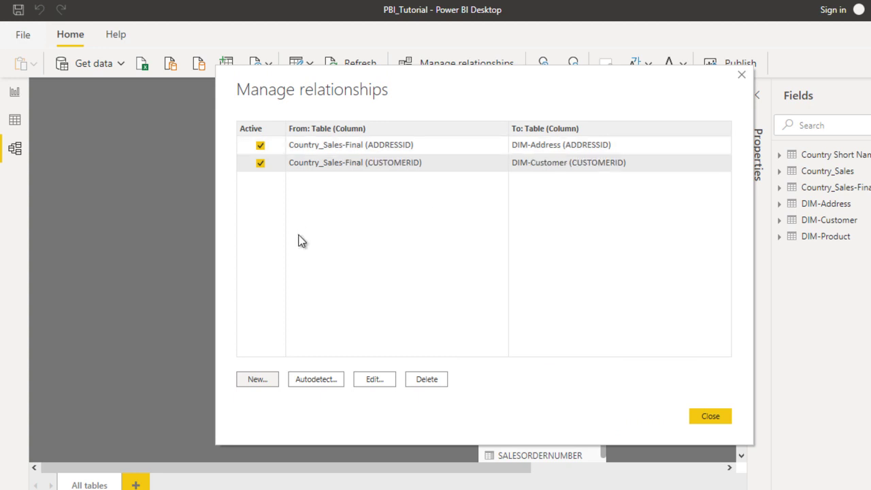
# Create a many-to-one PRODUCTID relationship from Country_Sales-Final to DIM-Product
pyautogui.click(256, 381)
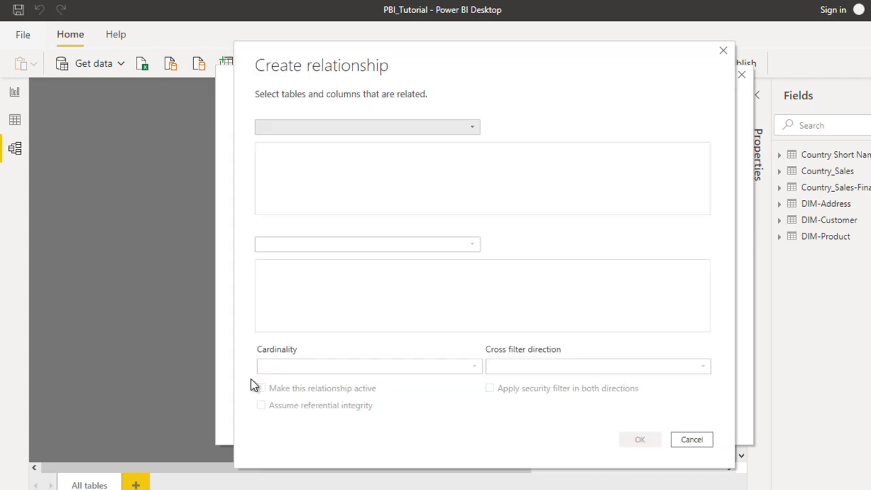
pyautogui.click(395, 128)
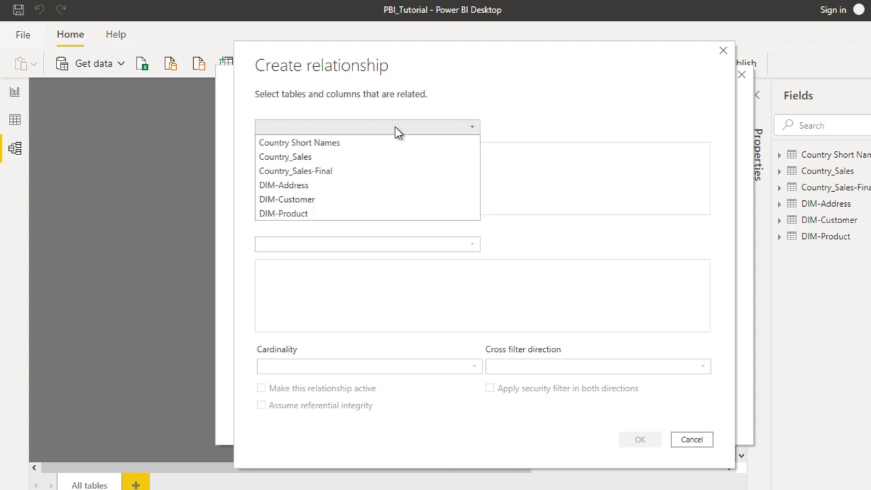
pyautogui.click(373, 171)
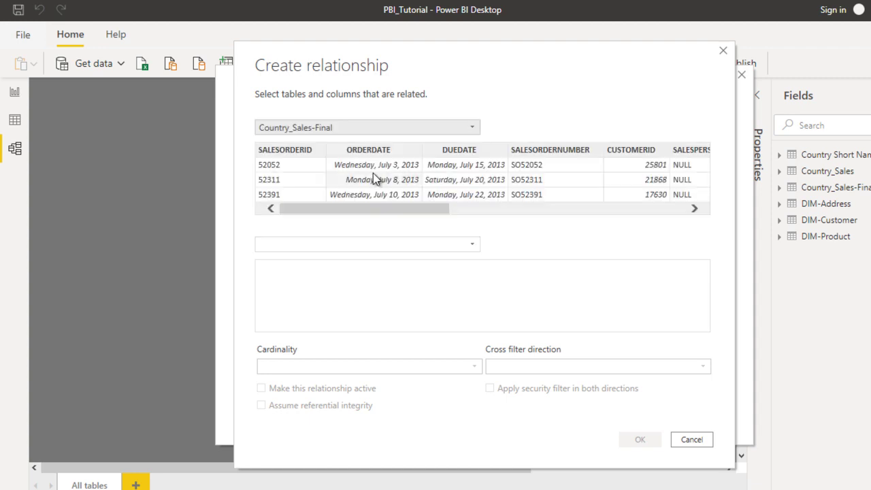
pyautogui.click(327, 247)
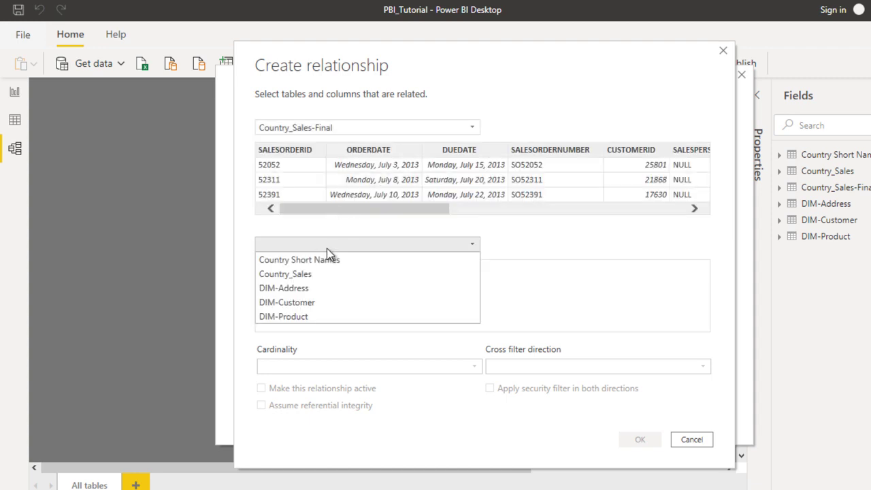
pyautogui.click(322, 318)
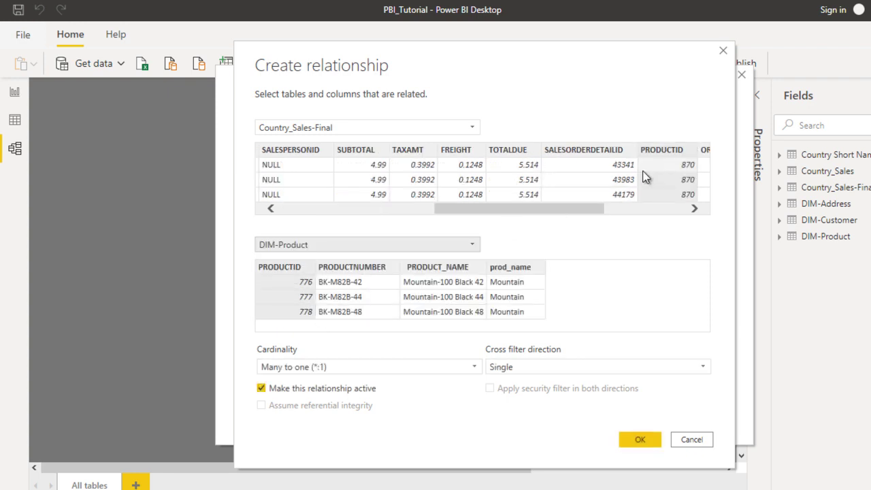
pyautogui.click(640, 441)
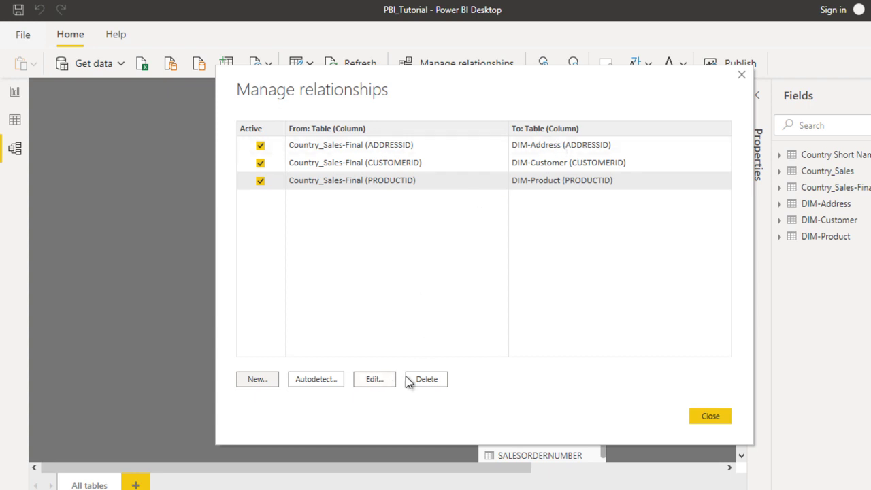
pyautogui.click(371, 381)
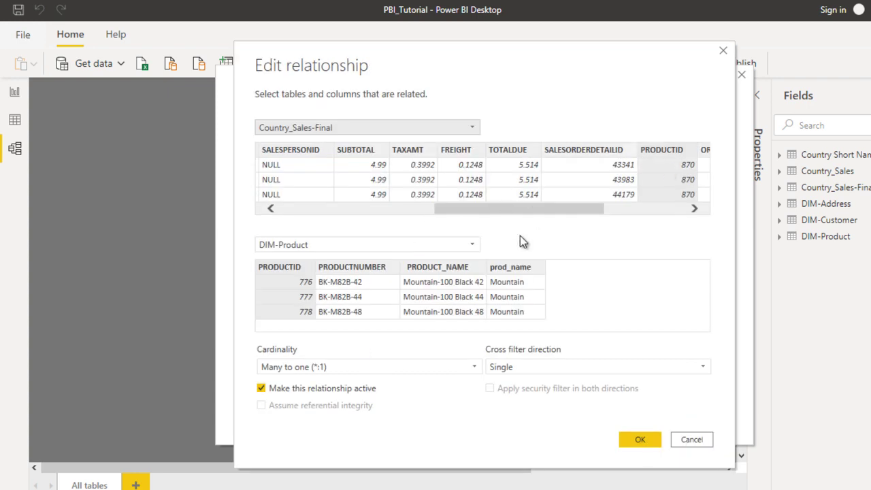
# Abandon editing and deleting the PRODUCTID relationship, then close Manage relationships
pyautogui.press('Escape')
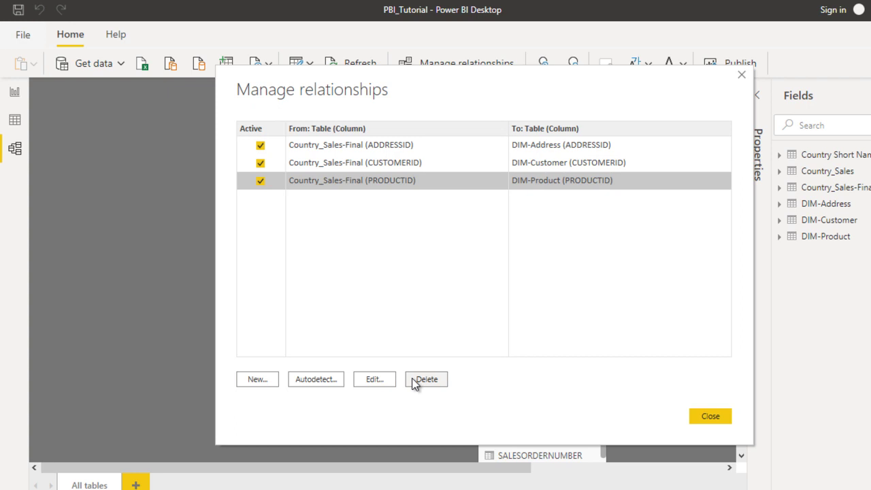
pyautogui.click(422, 187)
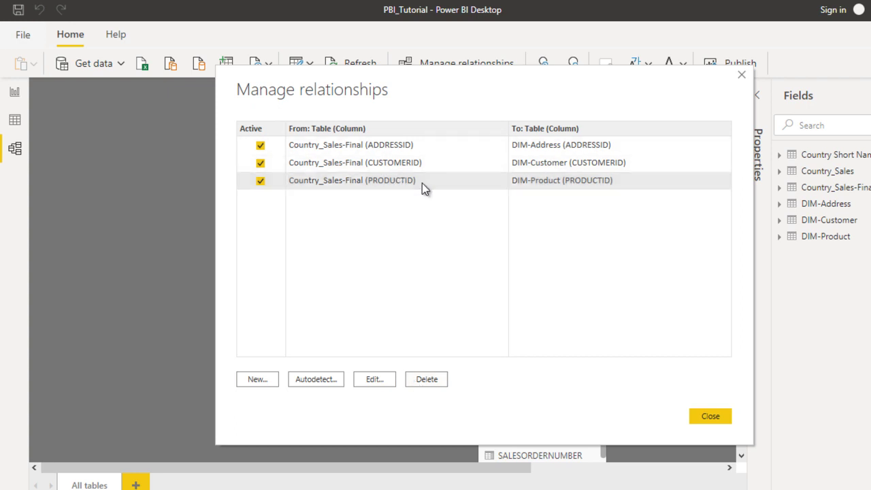
pyautogui.click(429, 381)
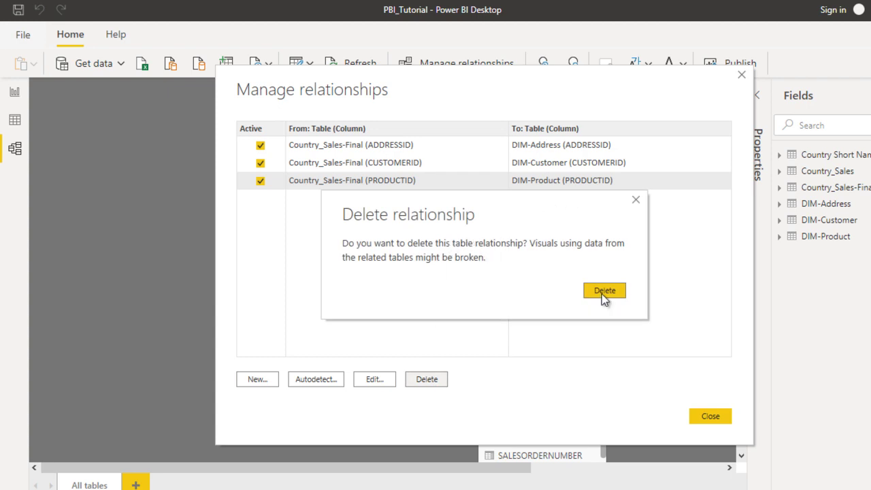
pyautogui.click(636, 200)
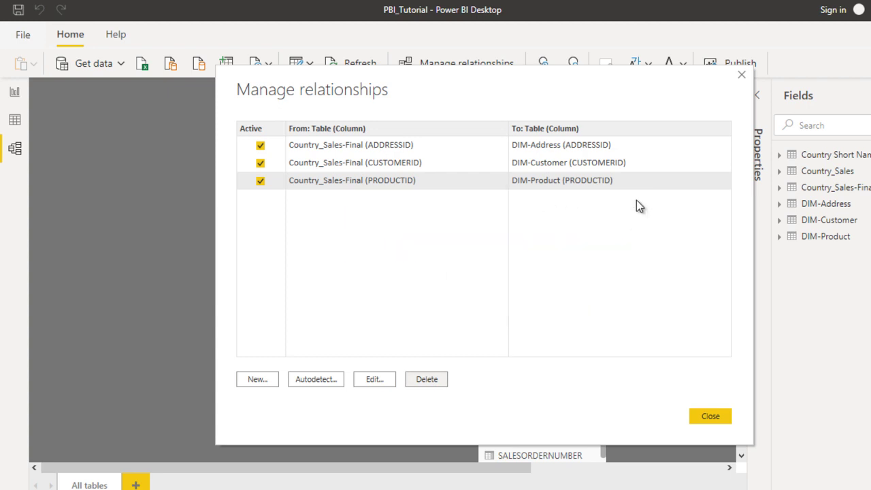
pyautogui.click(708, 417)
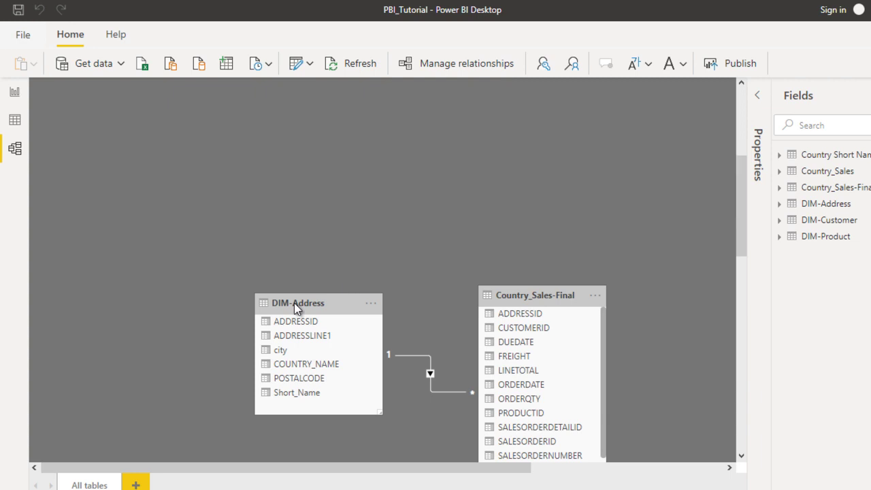
# Place DIM-Address at top left, Country_Sales-Final beside it, and DIM-Customer top right
pyautogui.moveTo(294, 303); pyautogui.dragTo(113, 121)
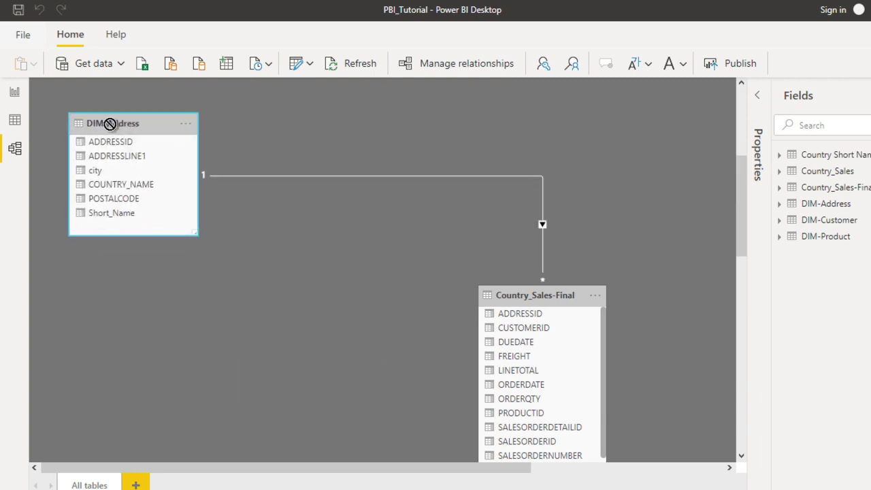
pyautogui.moveTo(523, 290); pyautogui.dragTo(340, 117)
pyautogui.moveTo(741, 188); pyautogui.dragTo(741, 250)
pyautogui.moveTo(666, 377); pyautogui.dragTo(563, 109)
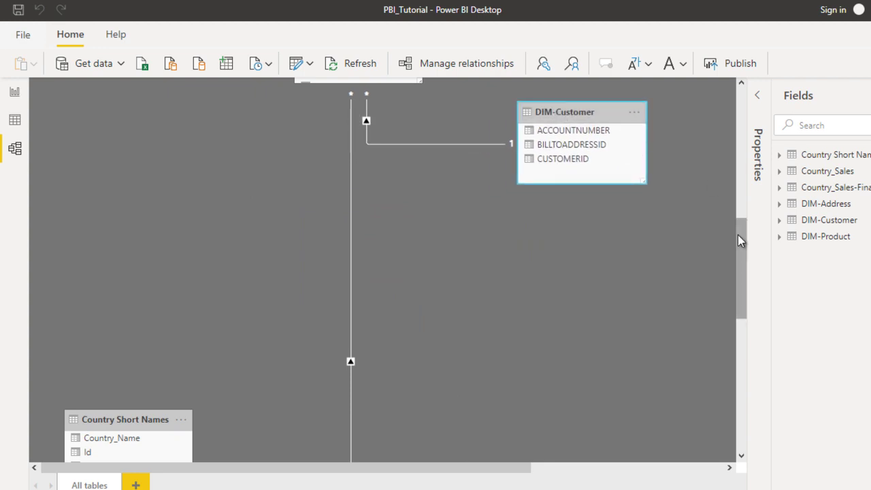
pyautogui.moveTo(738, 238); pyautogui.dragTo(750, 333)
pyautogui.moveTo(540, 253); pyautogui.dragTo(408, 77)
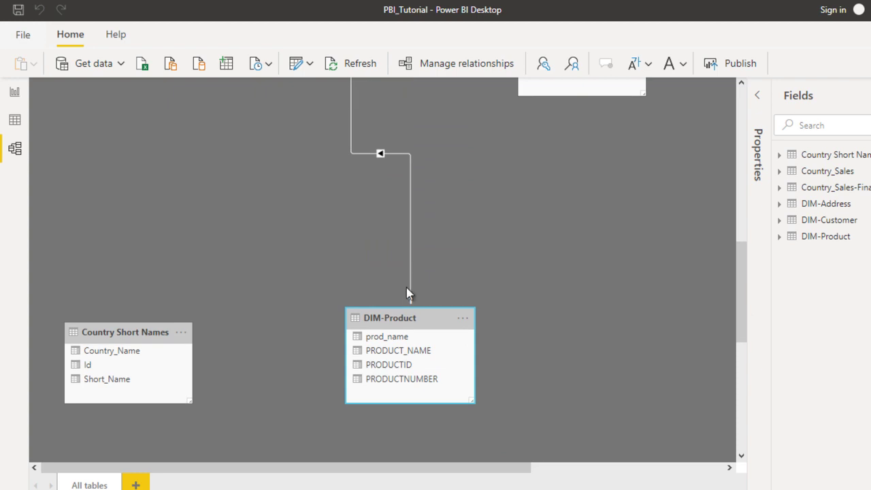
# Position DIM-Product on the right, directly below DIM-Customer
pyautogui.moveTo(401, 317); pyautogui.dragTo(457, 113)
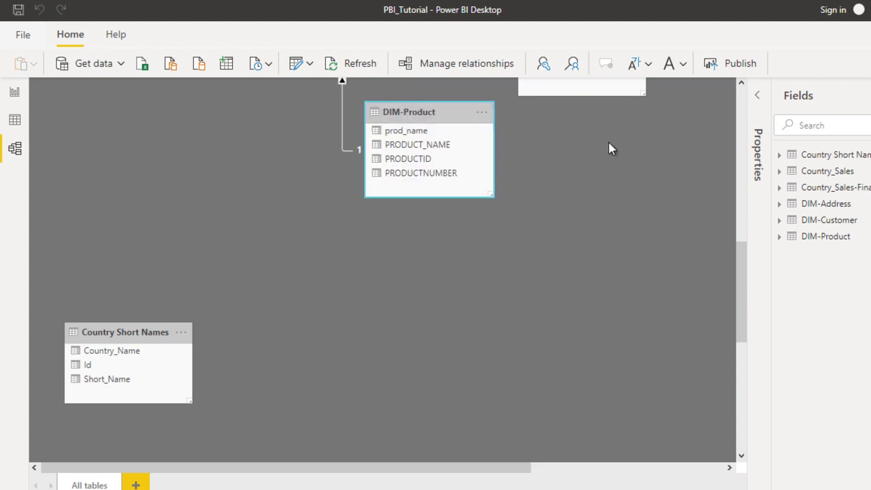
pyautogui.moveTo(743, 286); pyautogui.dragTo(751, 188)
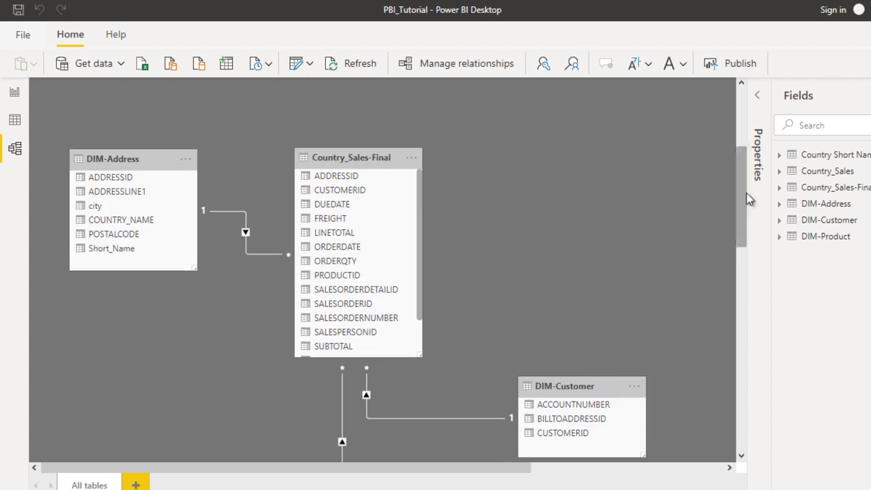
pyautogui.moveTo(599, 381); pyautogui.dragTo(601, 155)
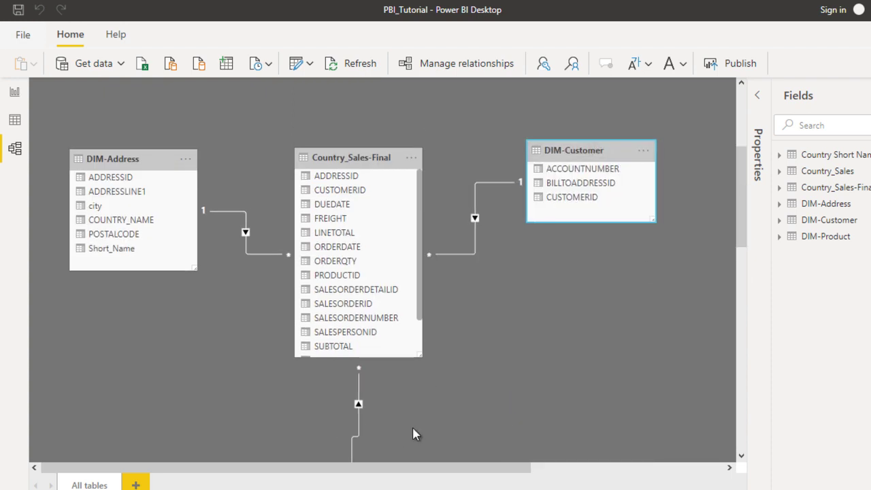
pyautogui.moveTo(739, 219); pyautogui.dragTo(749, 268)
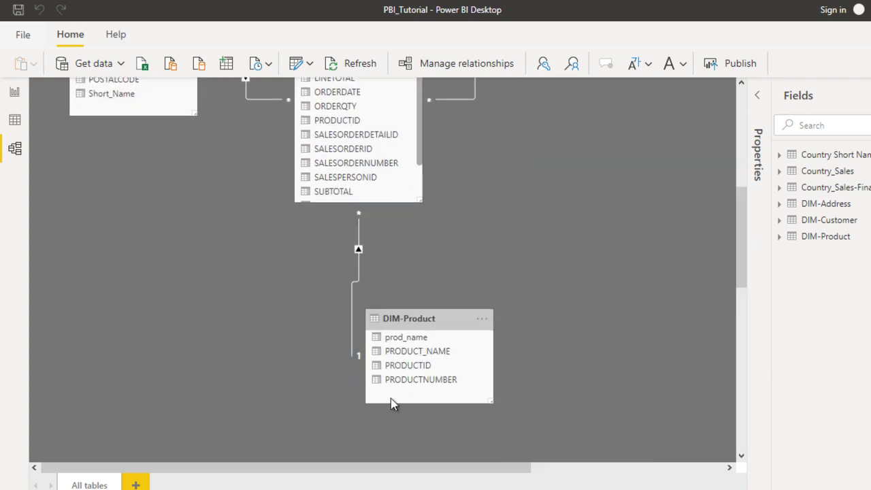
pyautogui.moveTo(405, 315); pyautogui.dragTo(497, 205)
pyautogui.moveTo(550, 147); pyautogui.dragTo(567, 149)
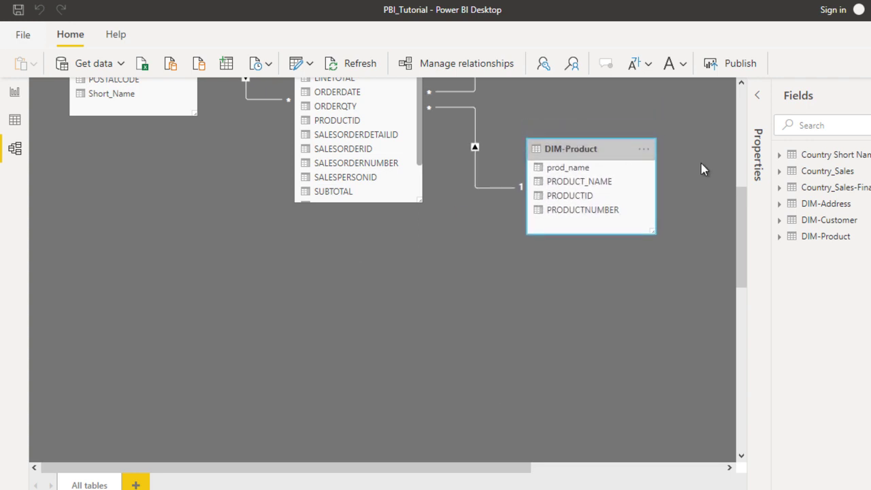
pyautogui.moveTo(741, 231); pyautogui.dragTo(747, 185)
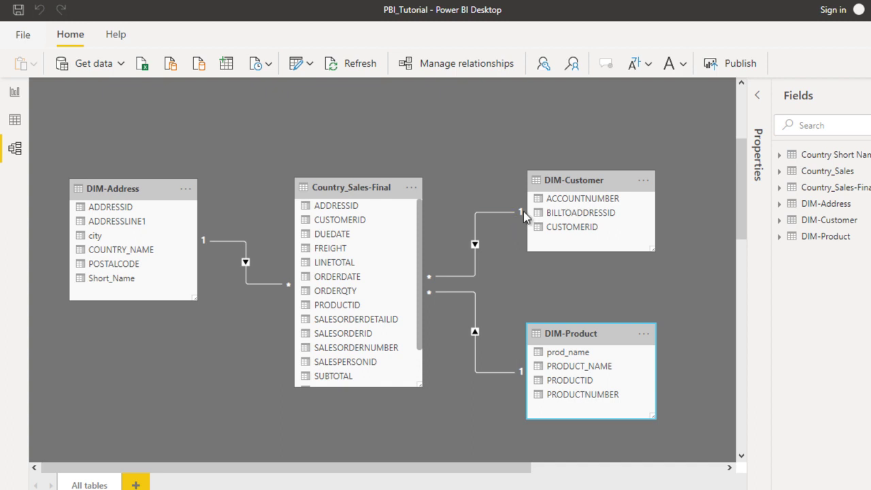
pyautogui.click(17, 100)
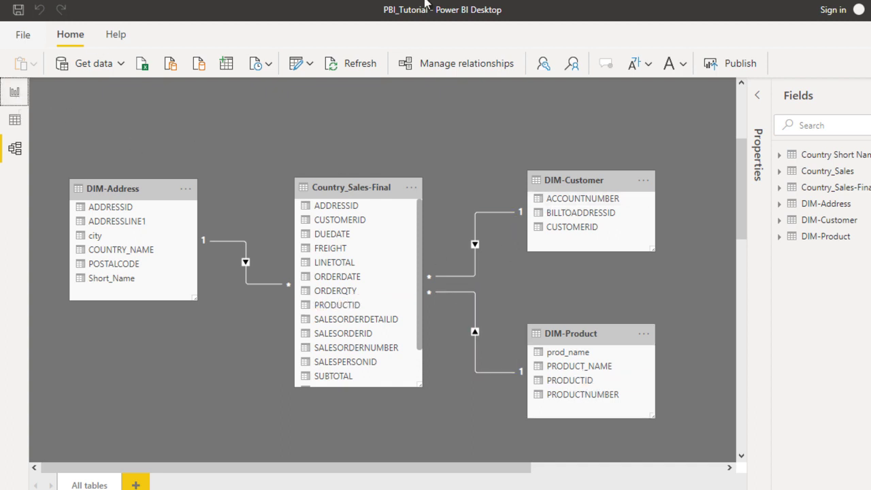